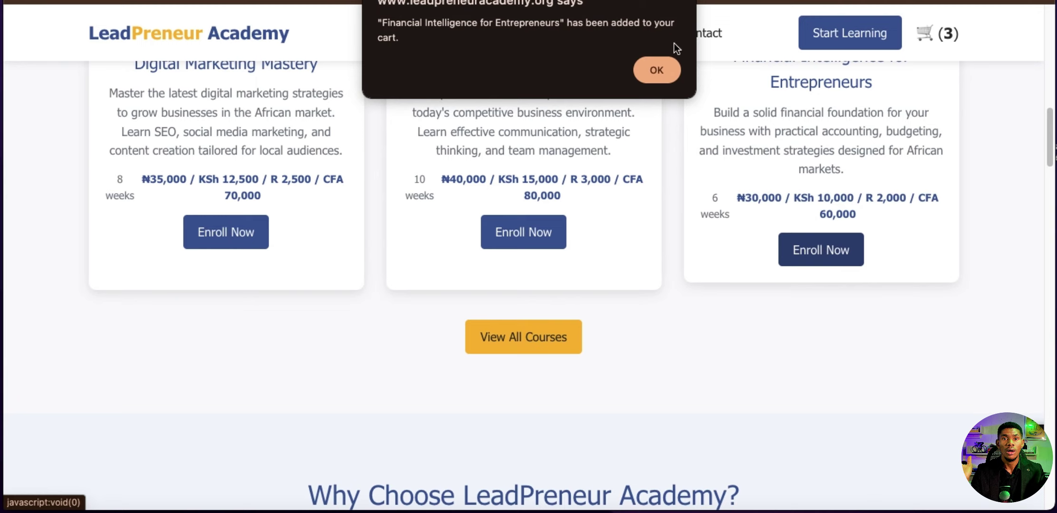
# Dismiss the cart notice and look through the LeadPreneur Academy page from the course cards to the enrollment offer
pyautogui.click(669, 77)
pyautogui.scroll(-2, 594, 342)
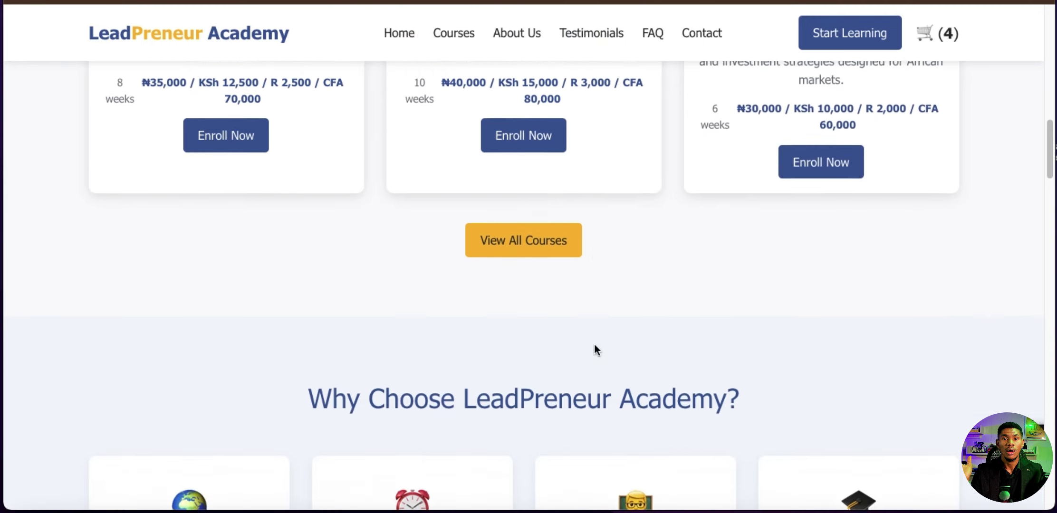
pyautogui.scroll(-10, 595, 345)
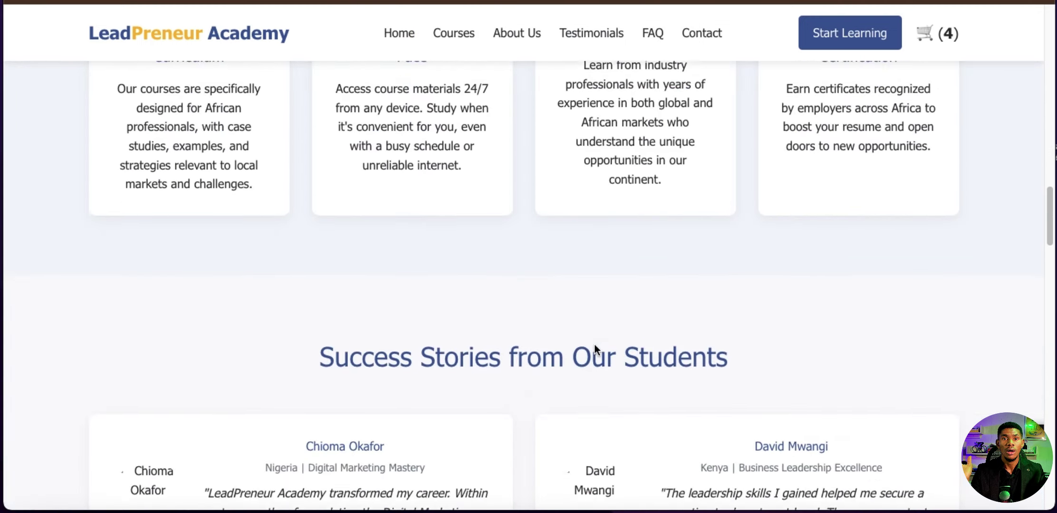
pyautogui.scroll(-5, 595, 349)
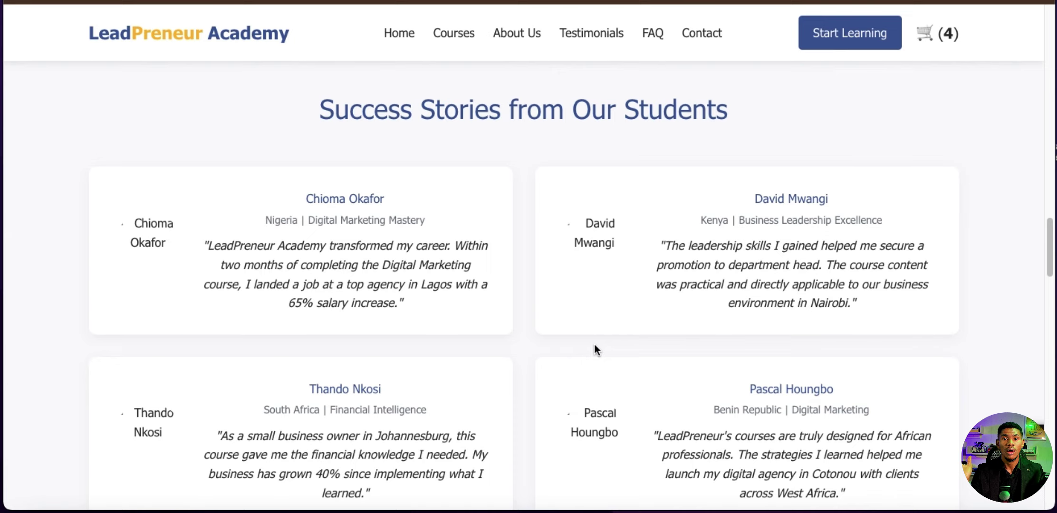
pyautogui.scroll(-4, 594, 346)
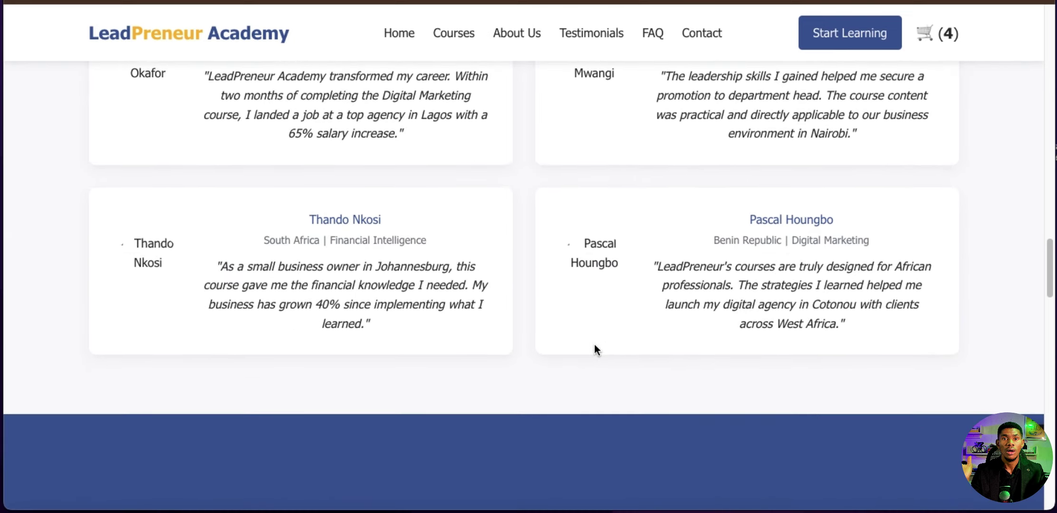
pyautogui.scroll(-10, 597, 349)
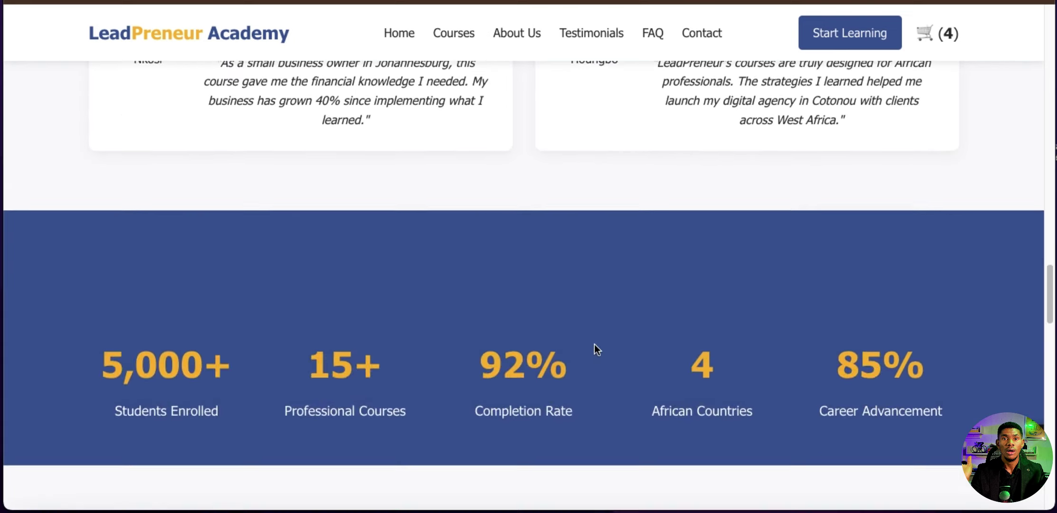
pyautogui.scroll(-1, 596, 350)
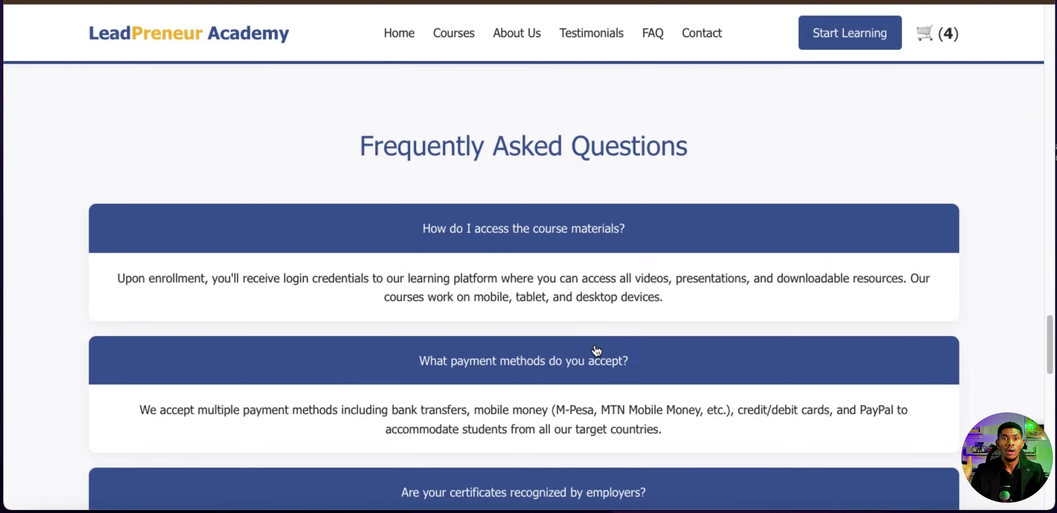
pyautogui.scroll(-20, 597, 350)
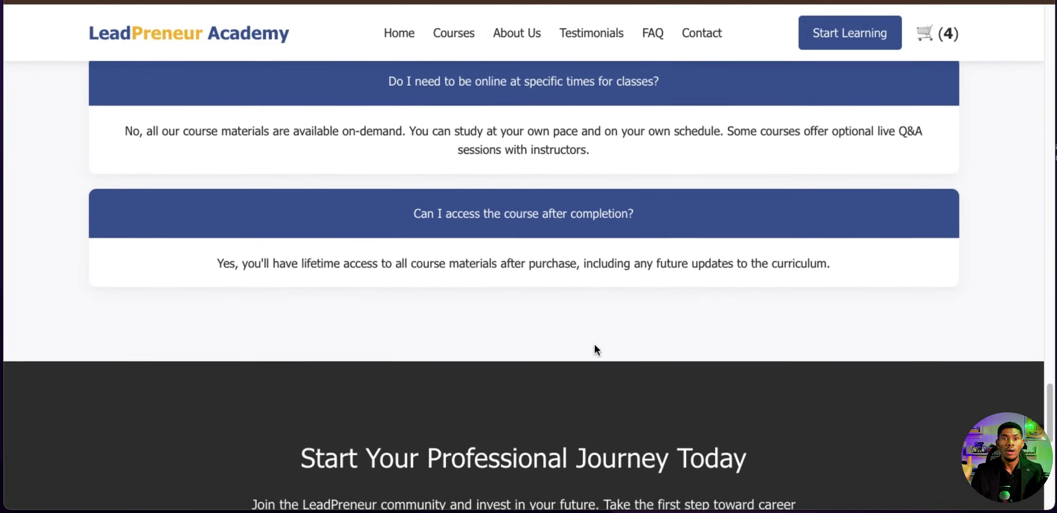
pyautogui.scroll(20, 594, 344)
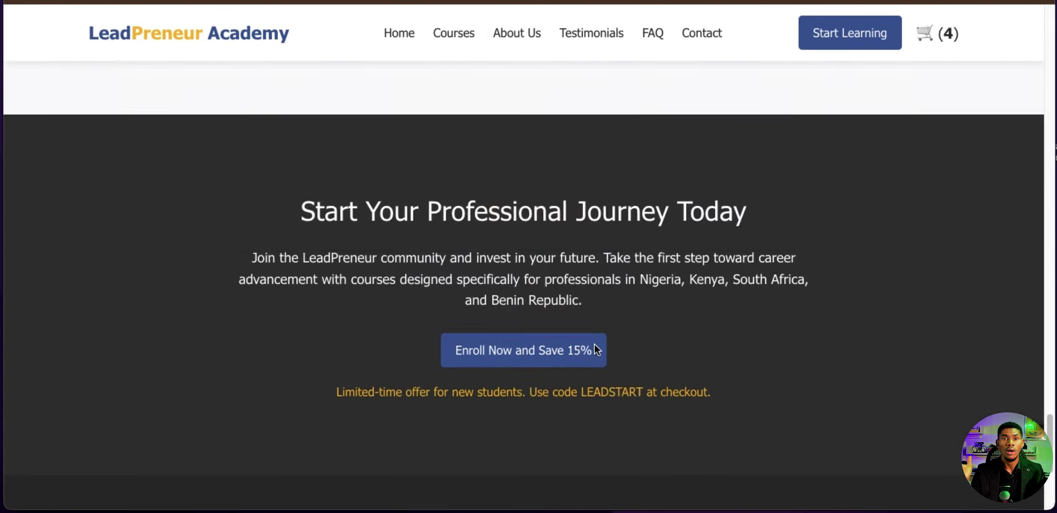
pyautogui.scroll(10, 594, 344)
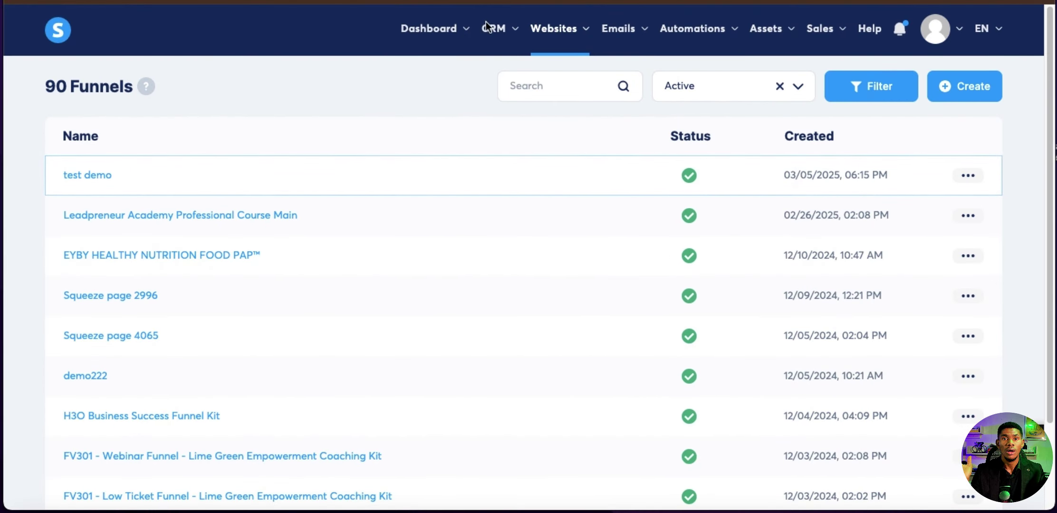
pyautogui.click(423, 27)
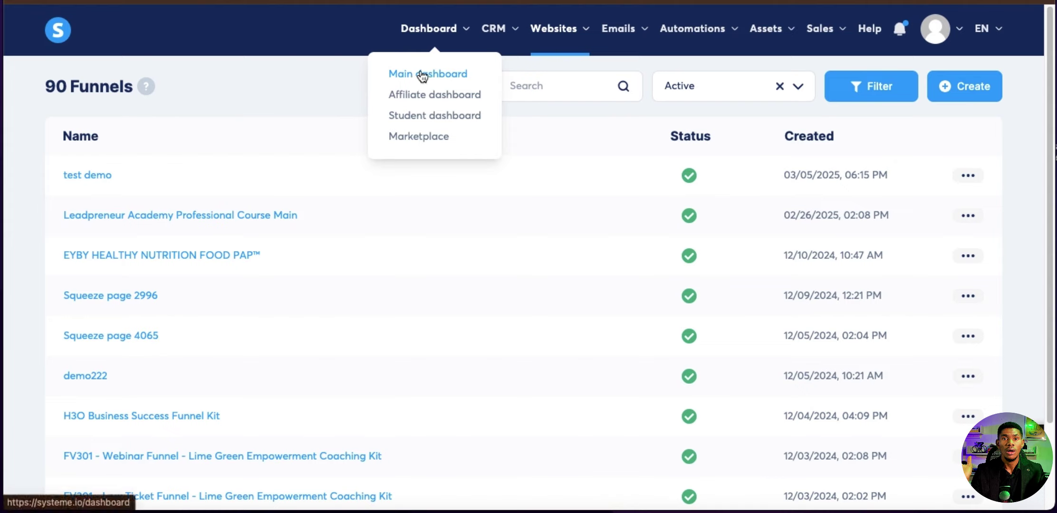
pyautogui.moveTo(569, 30)
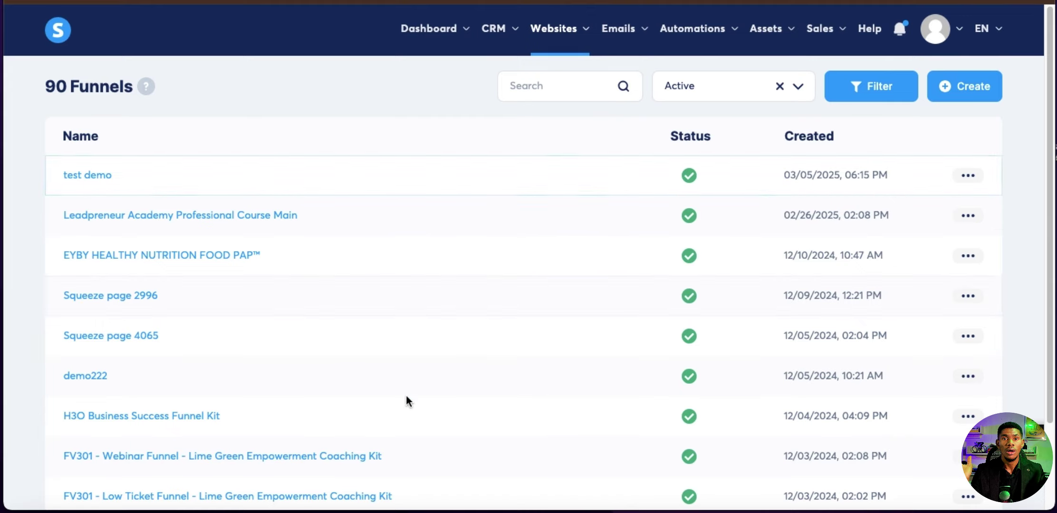
pyautogui.scroll(-2, 406, 397)
pyautogui.scroll(2, 407, 397)
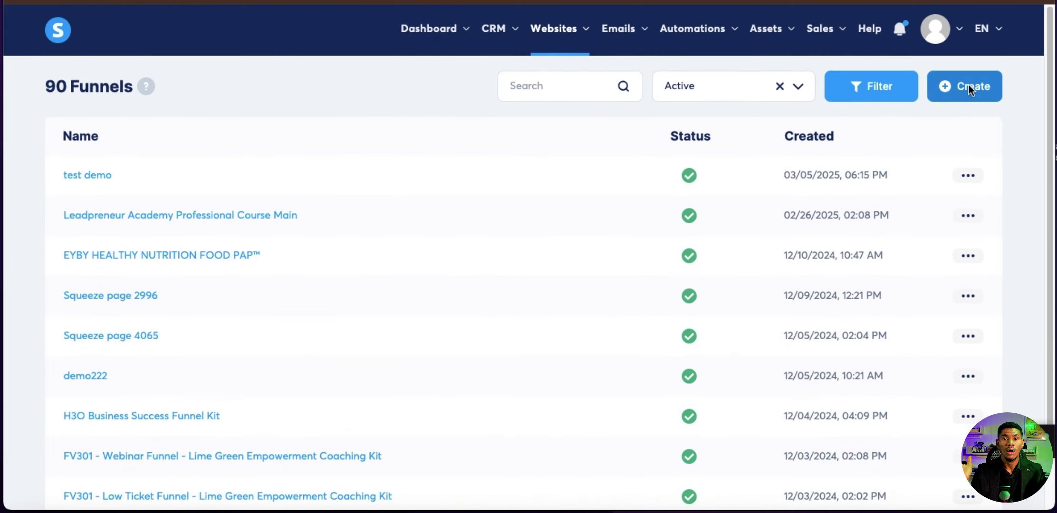
# Create a funnel named "demo 206" with the Sell goal and save it
pyautogui.click(968, 84)
pyautogui.write('dem56')
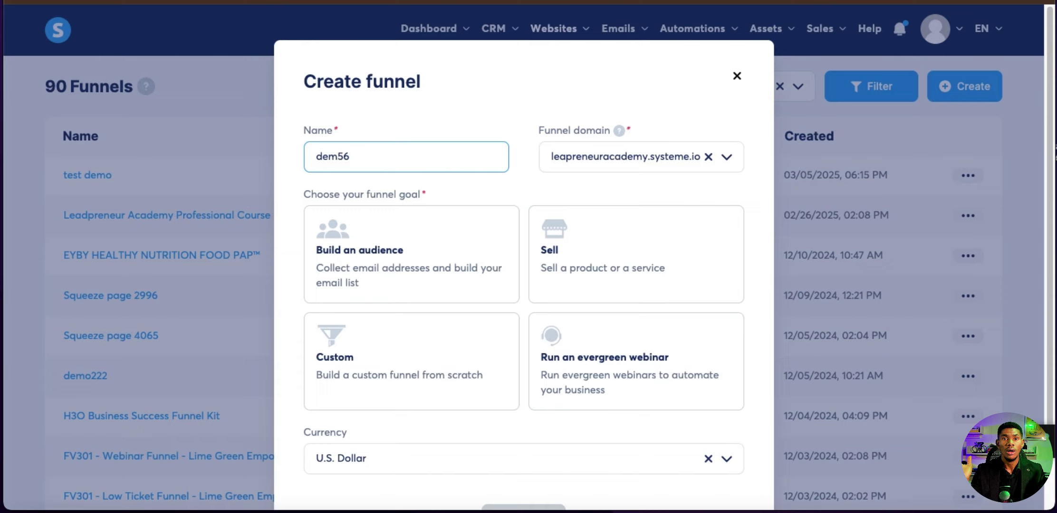
pyautogui.press('BackSpace')
pyautogui.press('BackSpace')
pyautogui.write('o 26')
pyautogui.click(358, 158)
pyautogui.write('0')
pyautogui.click(387, 246)
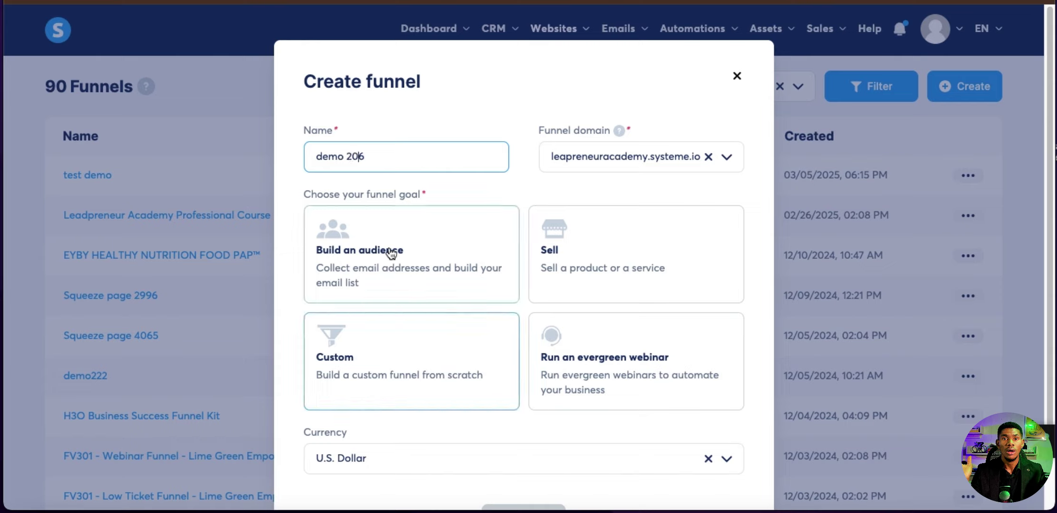
pyautogui.click(567, 265)
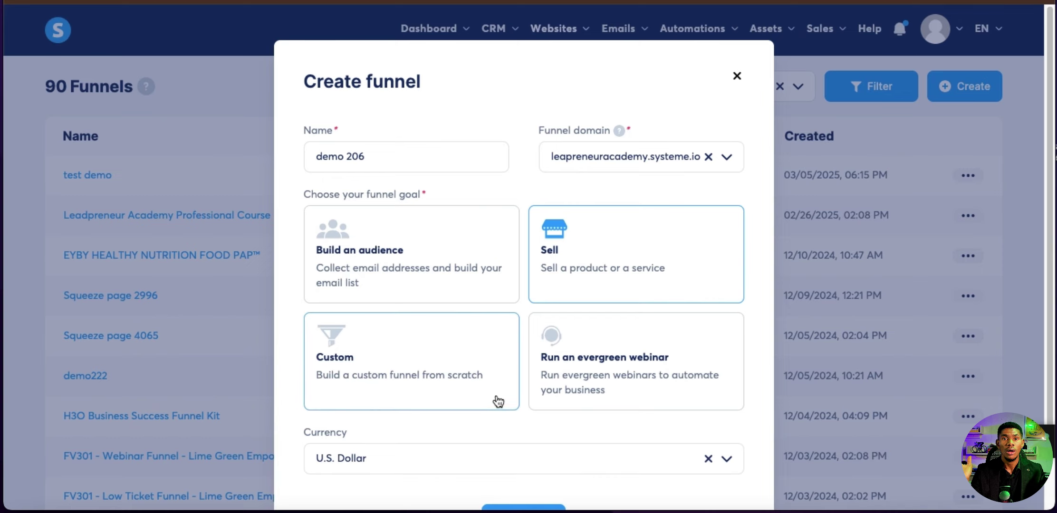
pyautogui.scroll(-2, 498, 402)
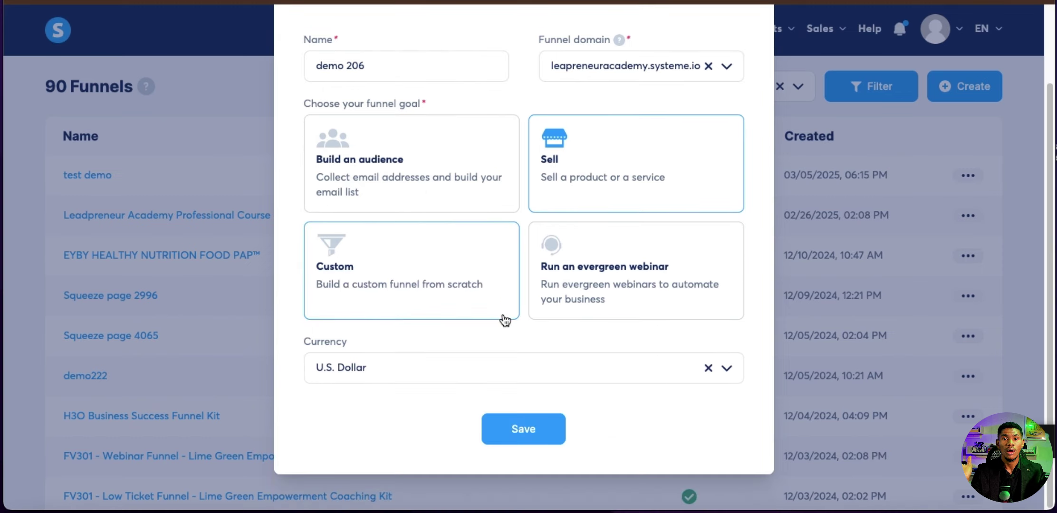
pyautogui.click(525, 430)
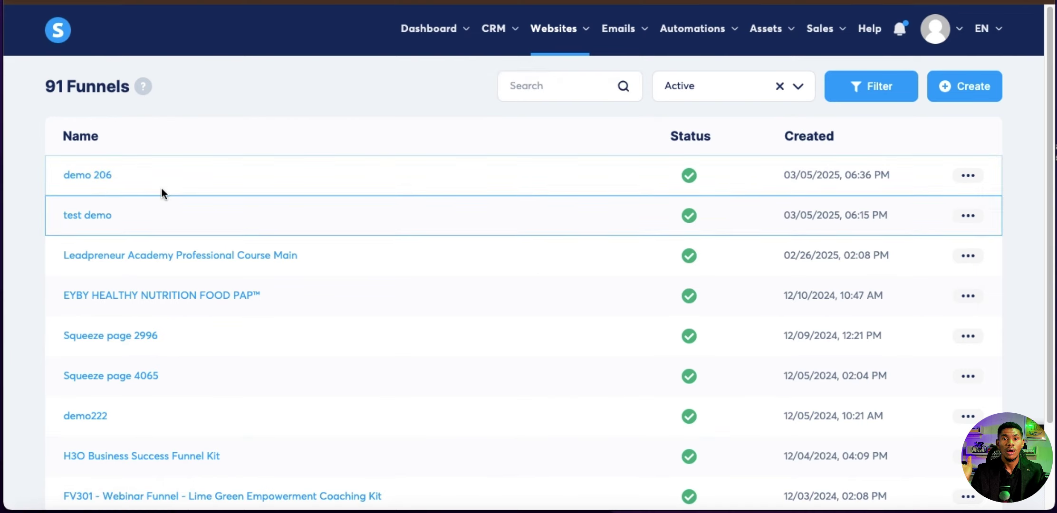
# Open the demo 206 funnel and apply the "Try our gold plan" template to its Order Form step
pyautogui.click(98, 178)
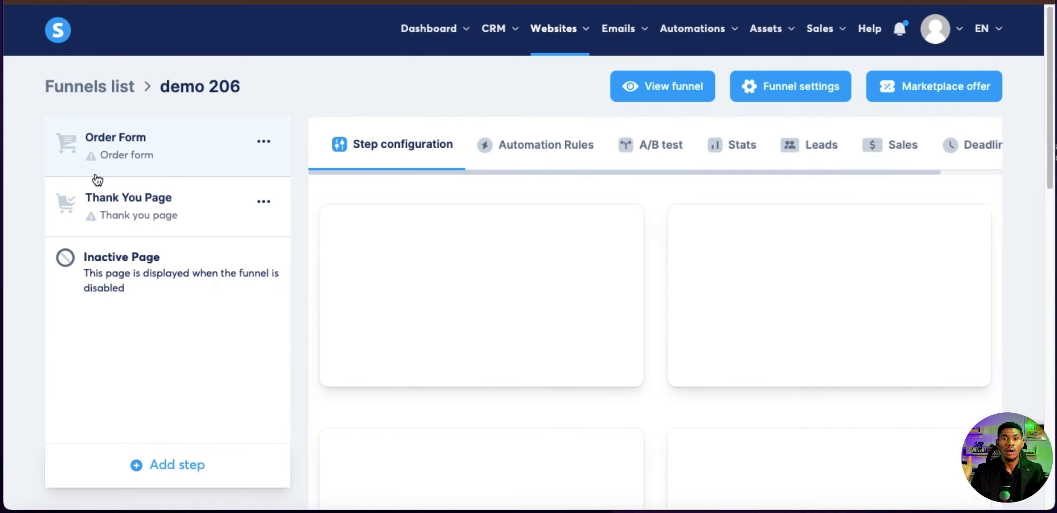
pyautogui.moveTo(602, 265)
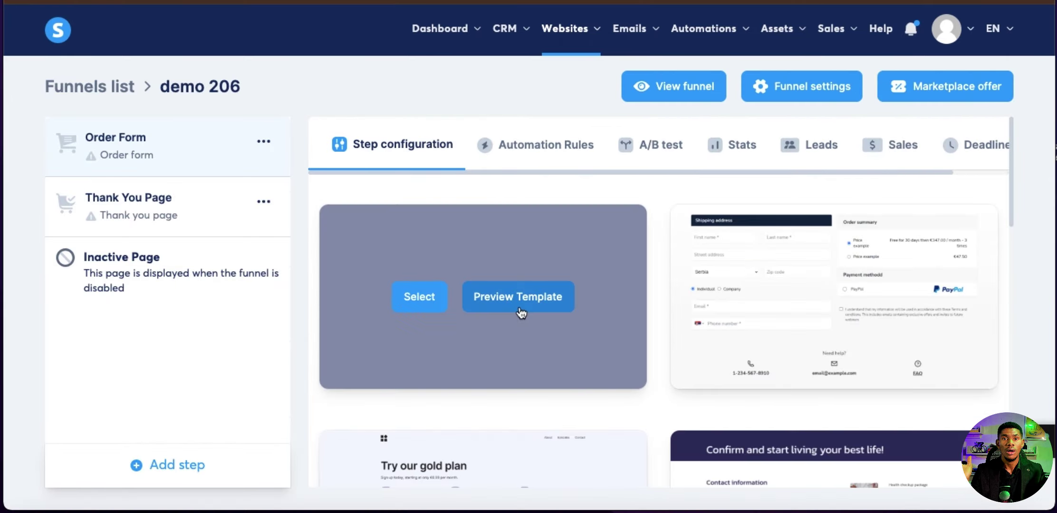
pyautogui.scroll(-5, 519, 306)
pyautogui.scroll(5, 518, 306)
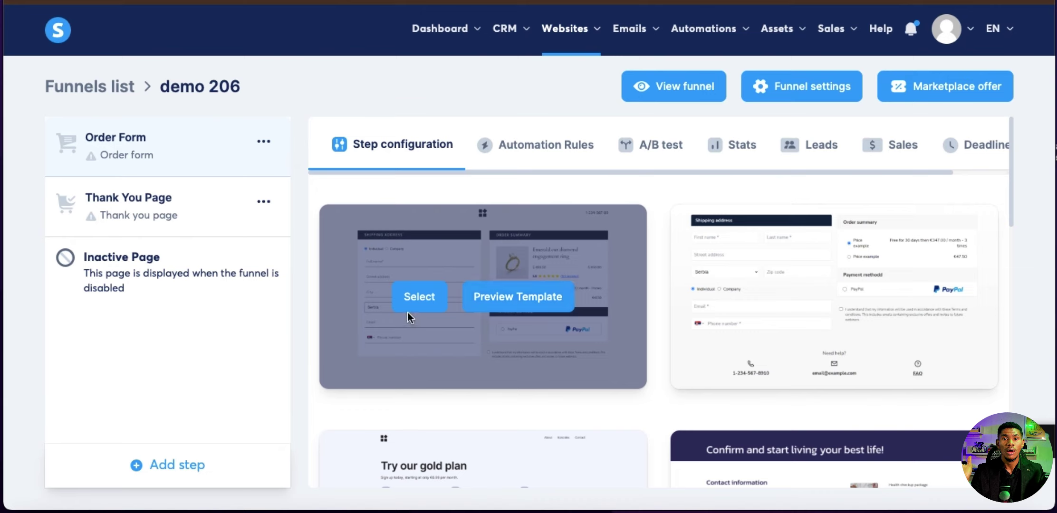
pyautogui.scroll(-5, 476, 316)
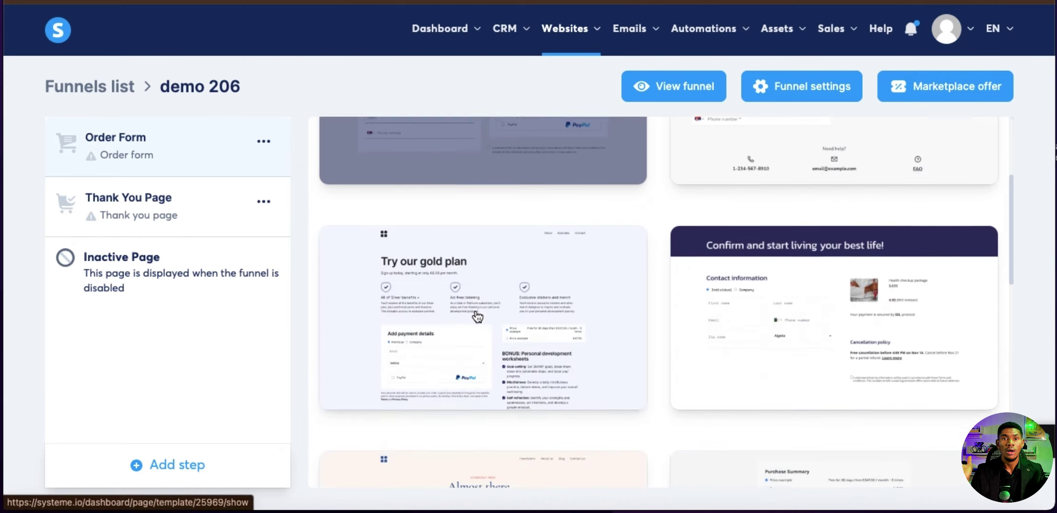
pyautogui.click(421, 265)
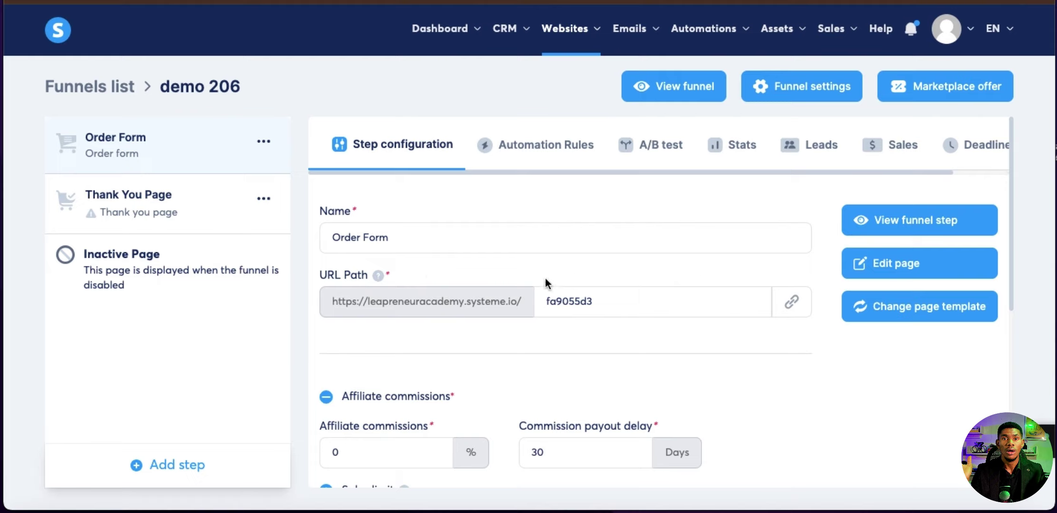
# Open the Order Form page of the demo 206 funnel for editing
pyautogui.click(413, 235)
pyautogui.click(618, 302)
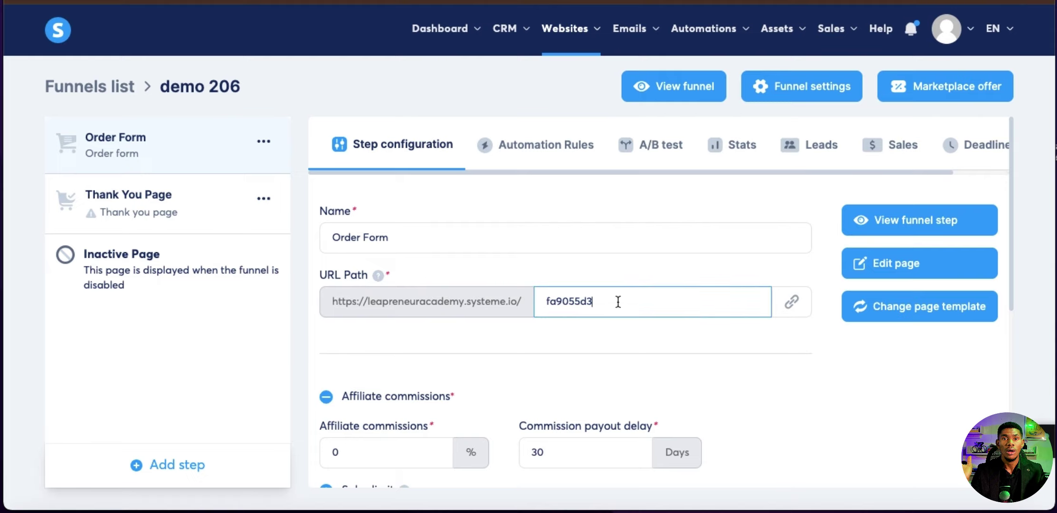
pyautogui.click(903, 271)
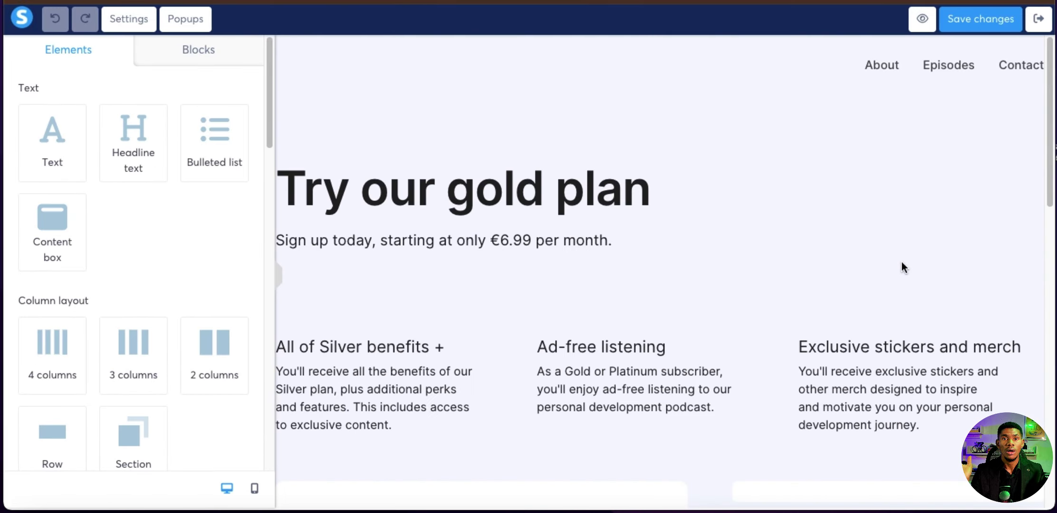
# Add a Raw HTML element between the payment form section and the dark footer of the page
pyautogui.scroll(-15, 656, 302)
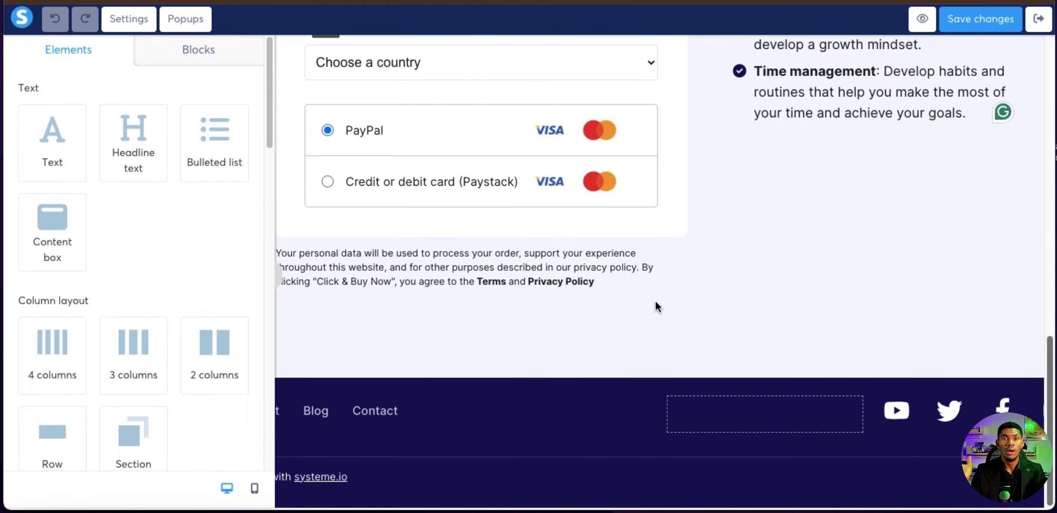
pyautogui.scroll(20, 656, 305)
pyautogui.scroll(-15, 656, 302)
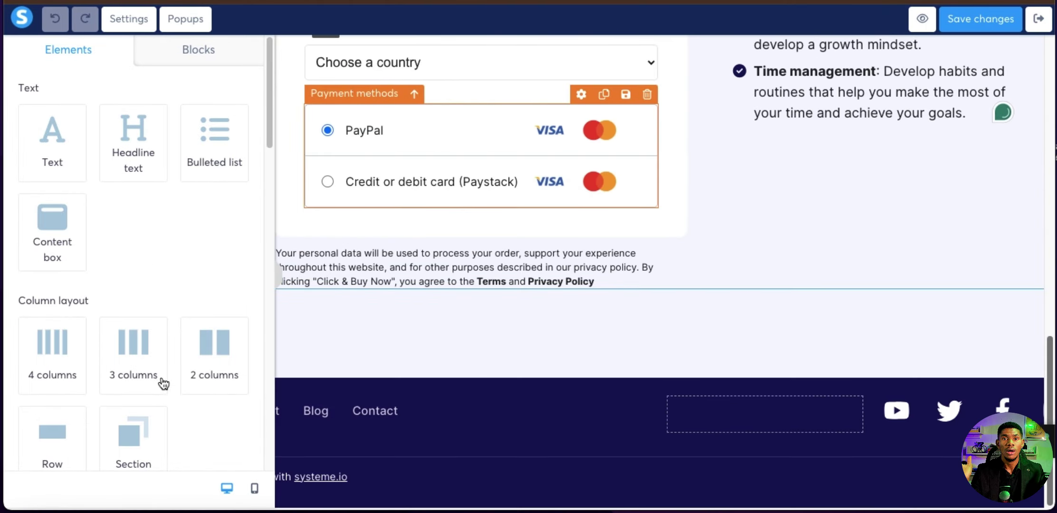
pyautogui.scroll(-10, 163, 403)
pyautogui.scroll(10, 130, 188)
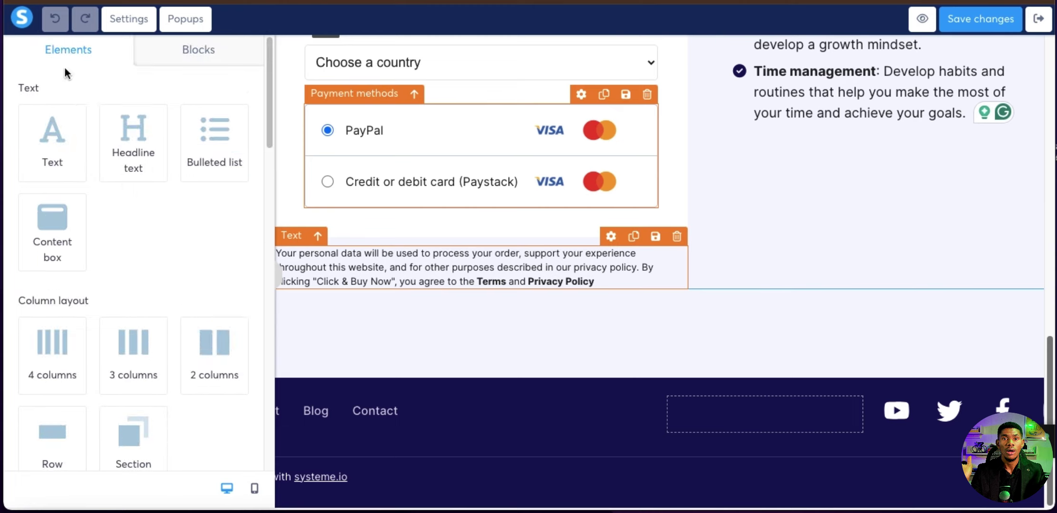
pyautogui.scroll(-20, 113, 332)
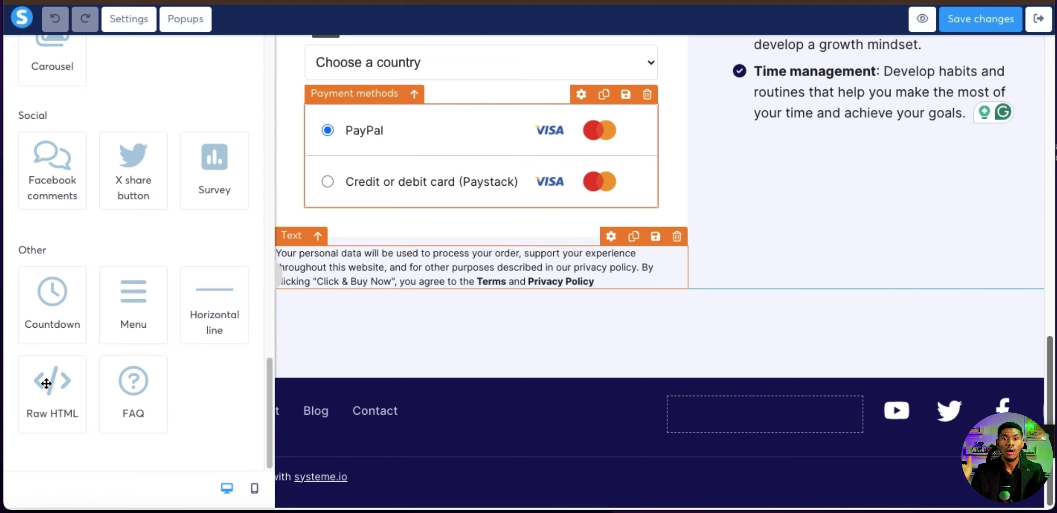
pyautogui.moveTo(46, 383); pyautogui.dragTo(685, 379)
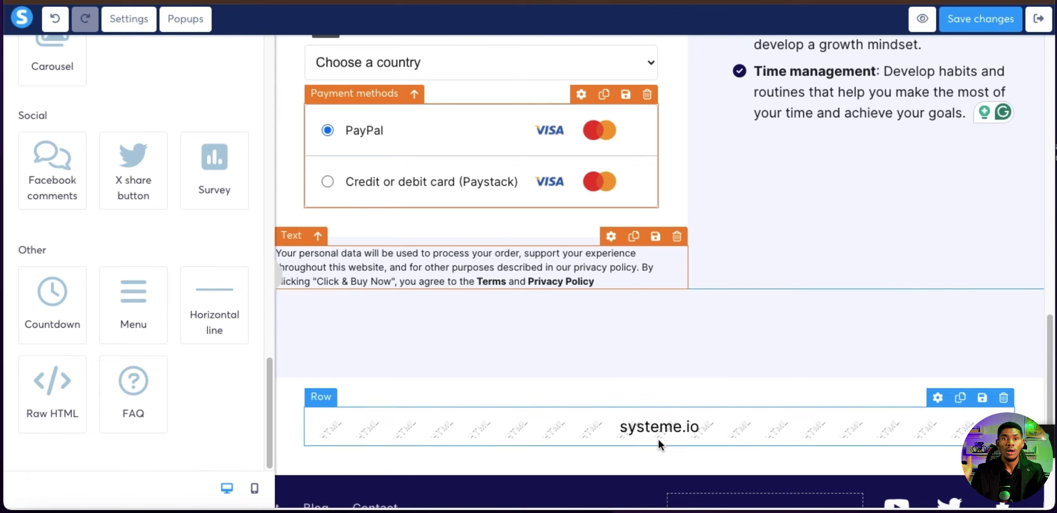
pyautogui.scroll(-1, 658, 439)
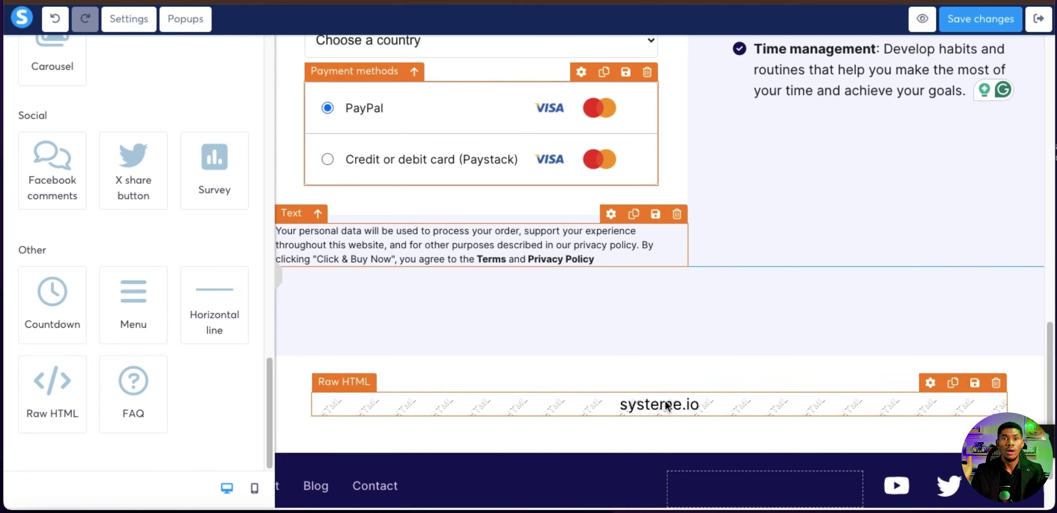
# Open the code of the new Raw HTML element and delete its default h2 line
pyautogui.click(704, 402)
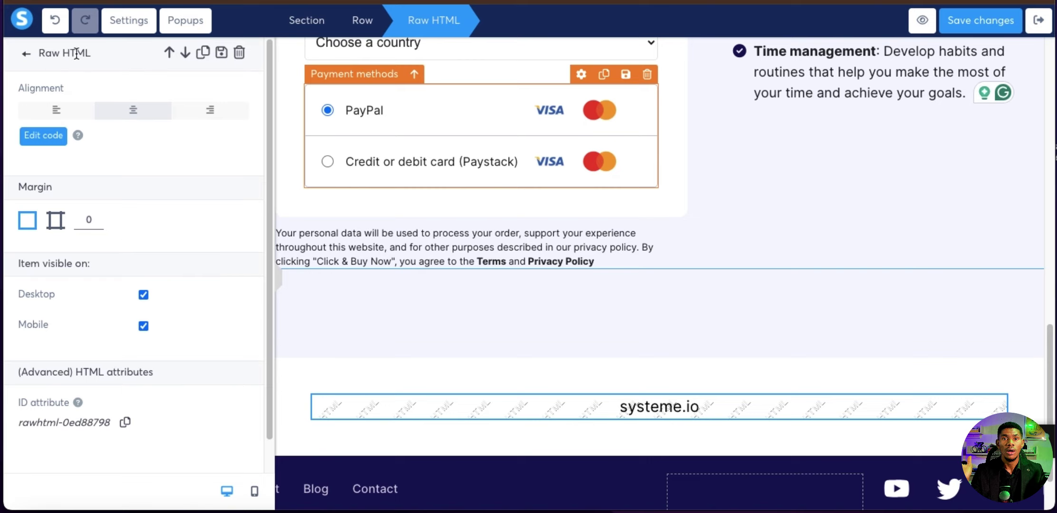
pyautogui.click(46, 137)
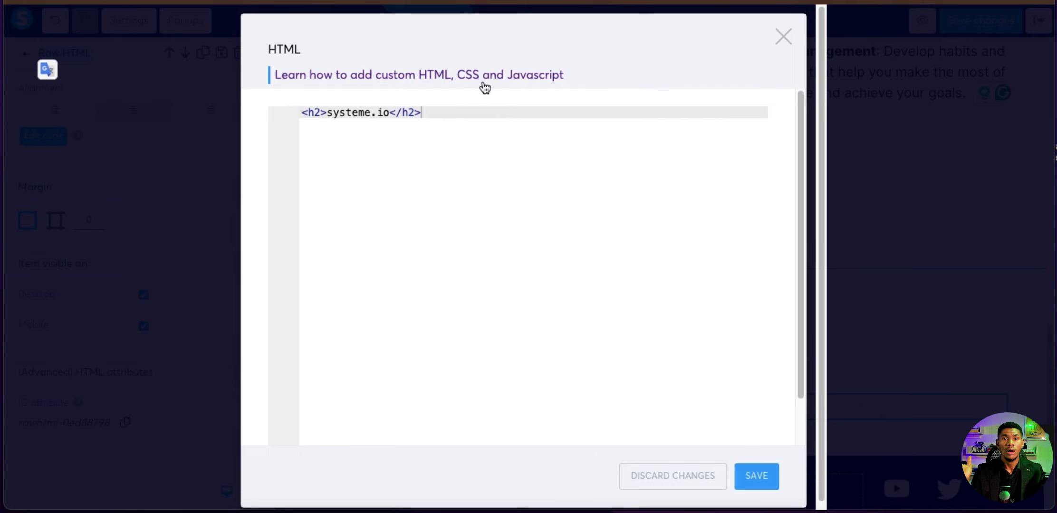
pyautogui.moveTo(484, 118); pyautogui.dragTo(478, 67)
pyautogui.press('BackSpace')
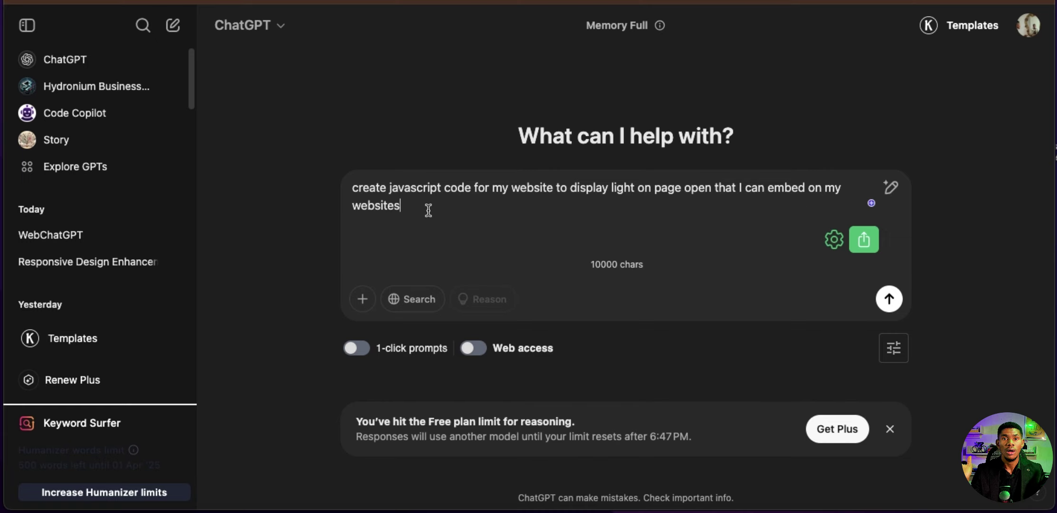
# In ChatGPT, request embeddable JavaScript code that displays light when the website page opens, and copy the generated code
pyautogui.press('Return')
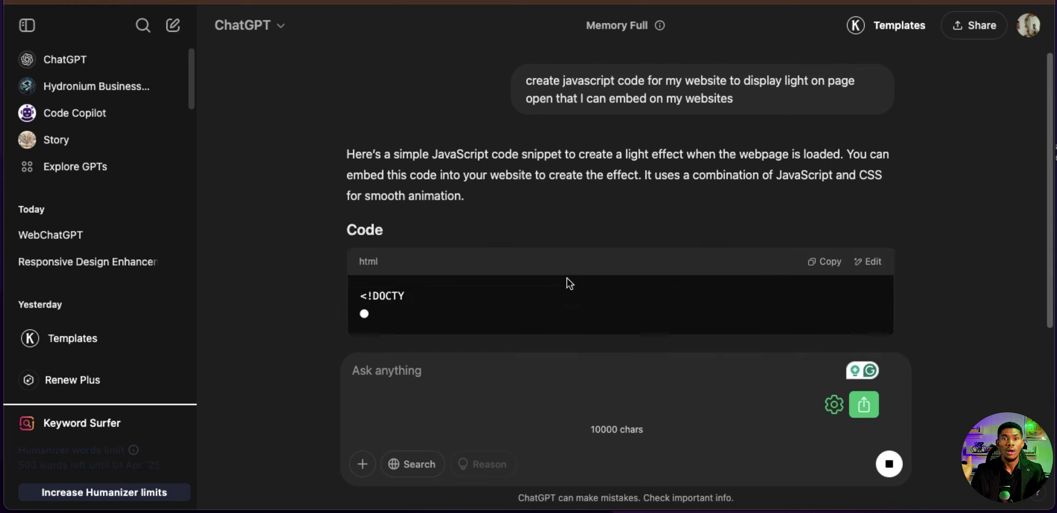
pyautogui.click(826, 240)
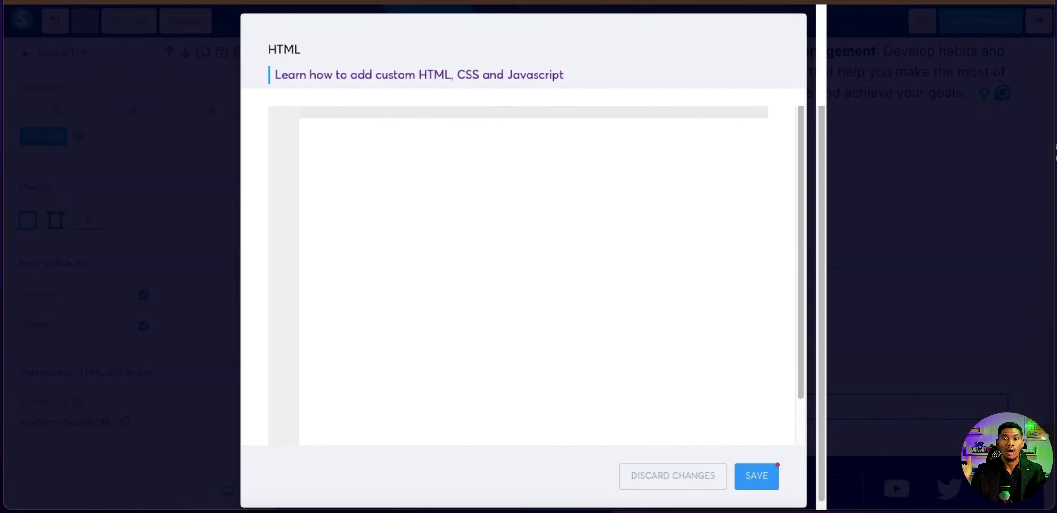
# Paste the copied light-effect code into the empty Raw HTML code editor, check it through to the end, and save it
pyautogui.click(401, 237)
pyautogui.hotkey('ctrl', 'v')
pyautogui.scroll(10, 471, 250)
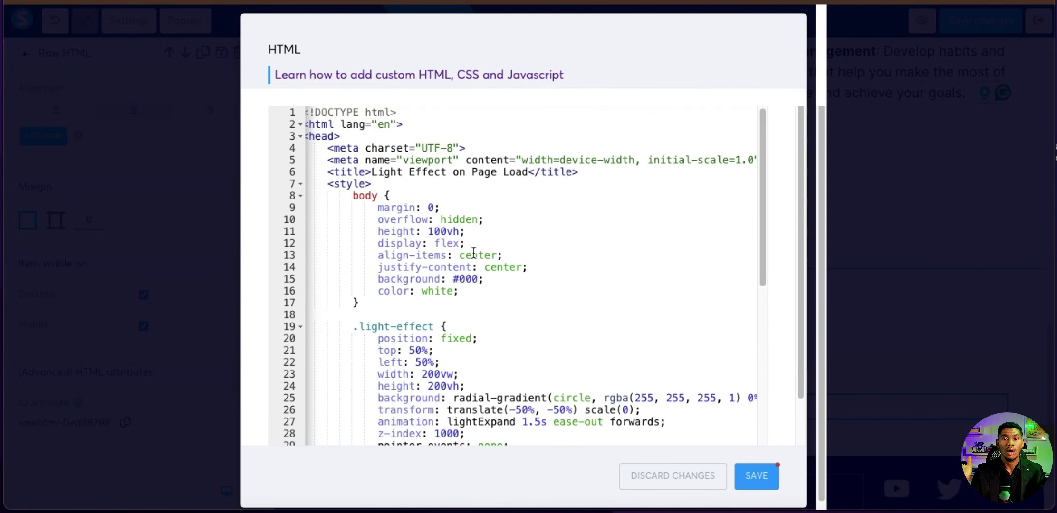
pyautogui.scroll(-10, 474, 252)
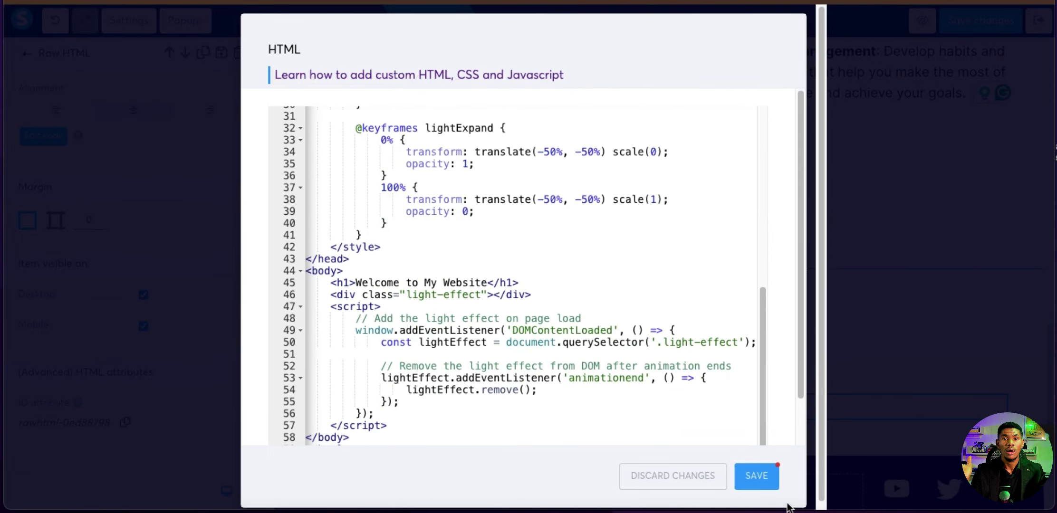
pyautogui.click(758, 477)
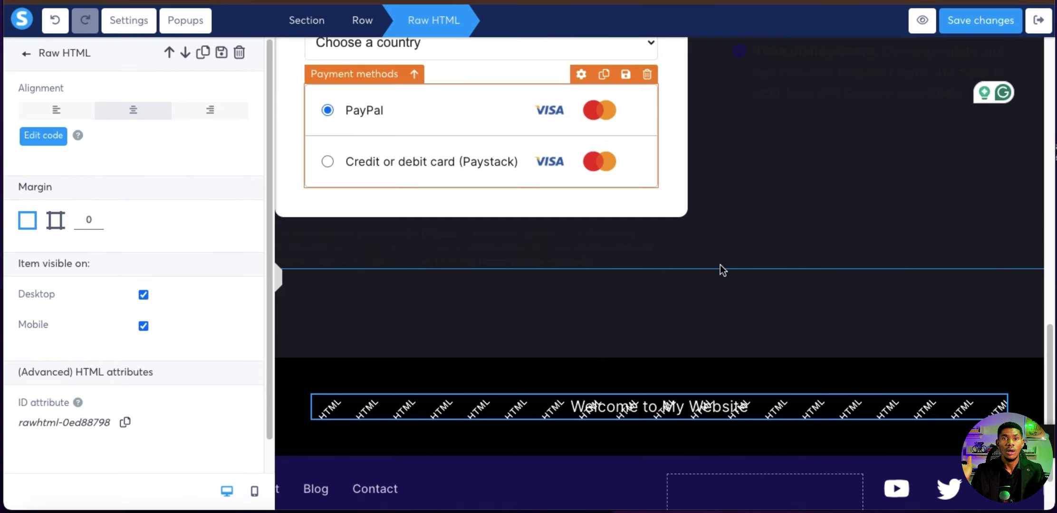
# Open the page preview and look through the LeadPreneur Academy page from its hero section down to the student success stories
pyautogui.click(921, 21)
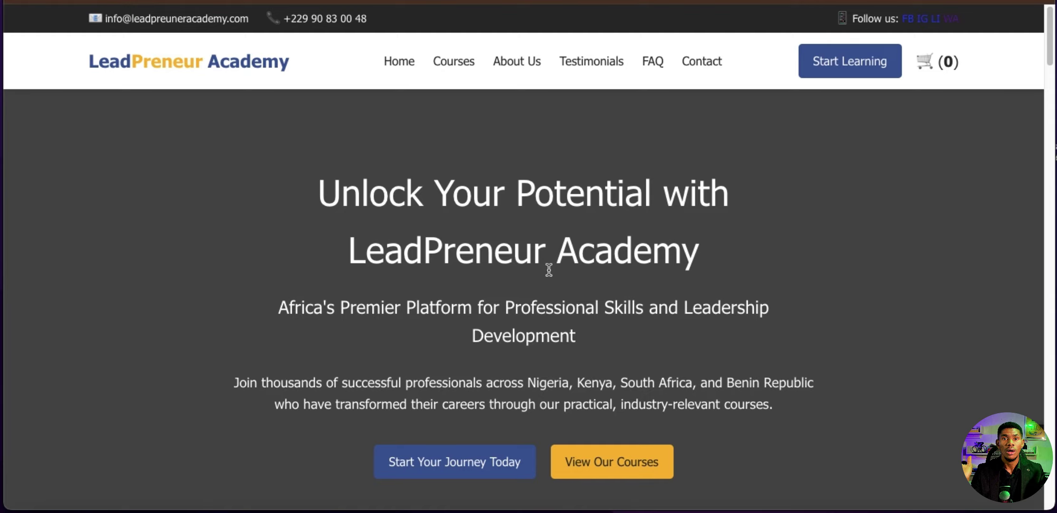
pyautogui.scroll(-15, 549, 270)
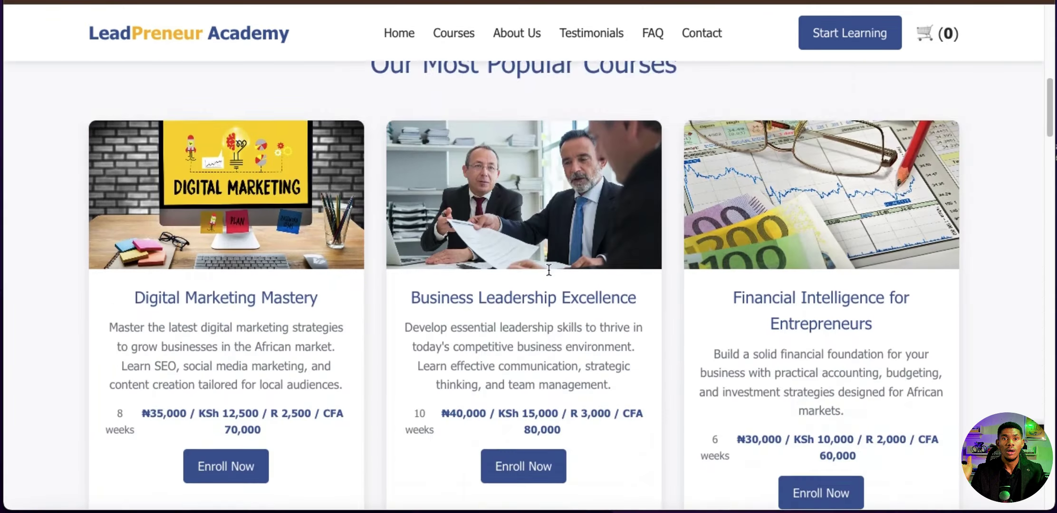
pyautogui.scroll(-10, 549, 270)
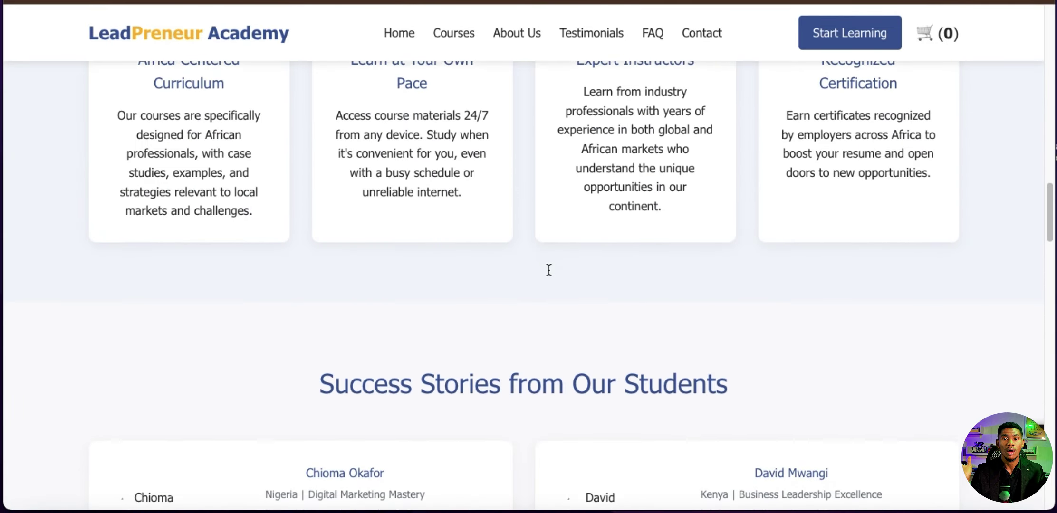